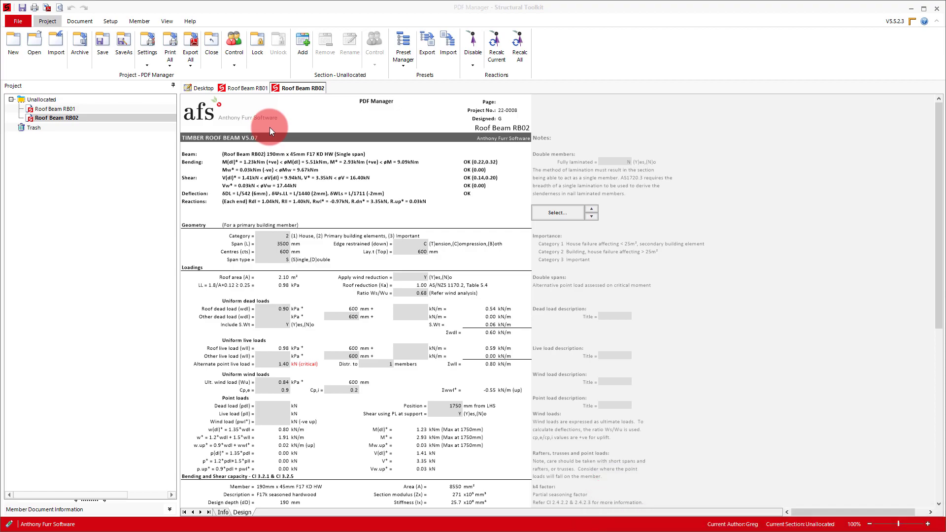
# - Export all open documents to PDF and open the PDF Manager project's _Export folder in File Explorer
pyautogui.rightClick(299, 91)
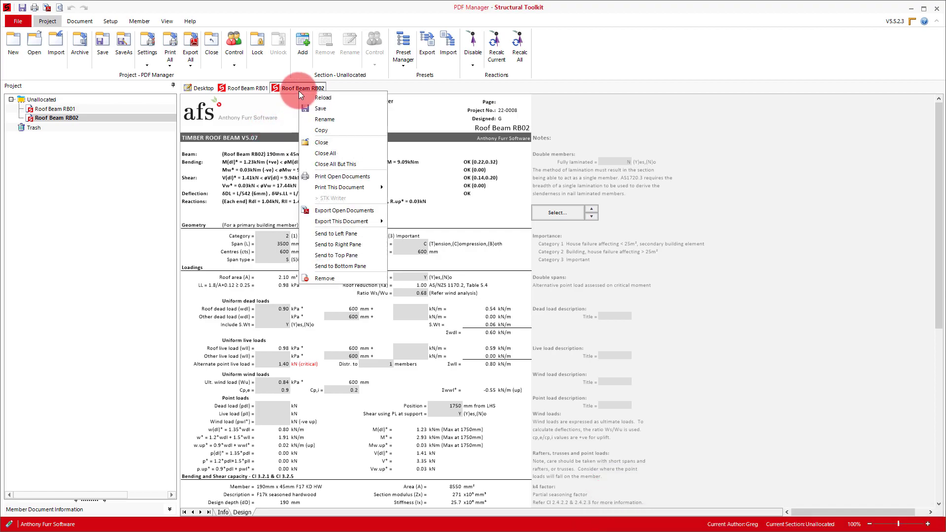
pyautogui.click(361, 209)
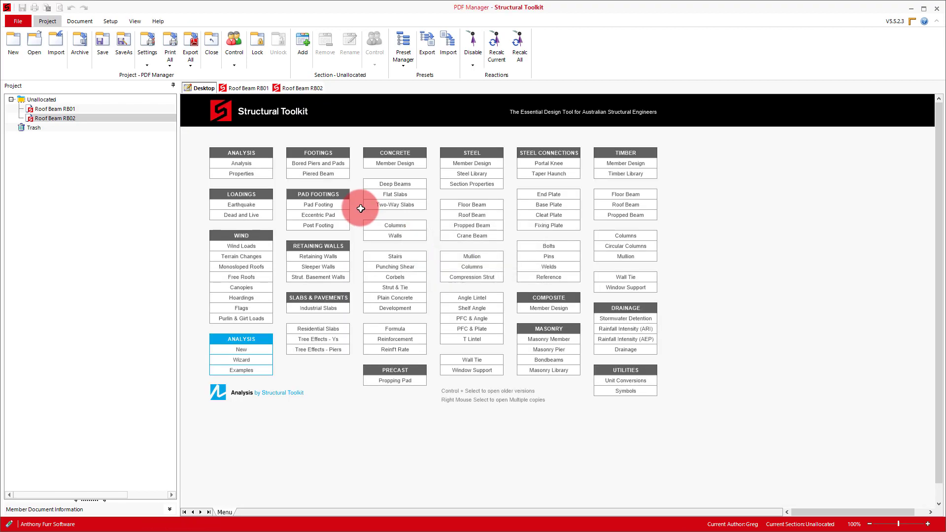
pyautogui.rightClick(20, 98)
pyautogui.click(69, 206)
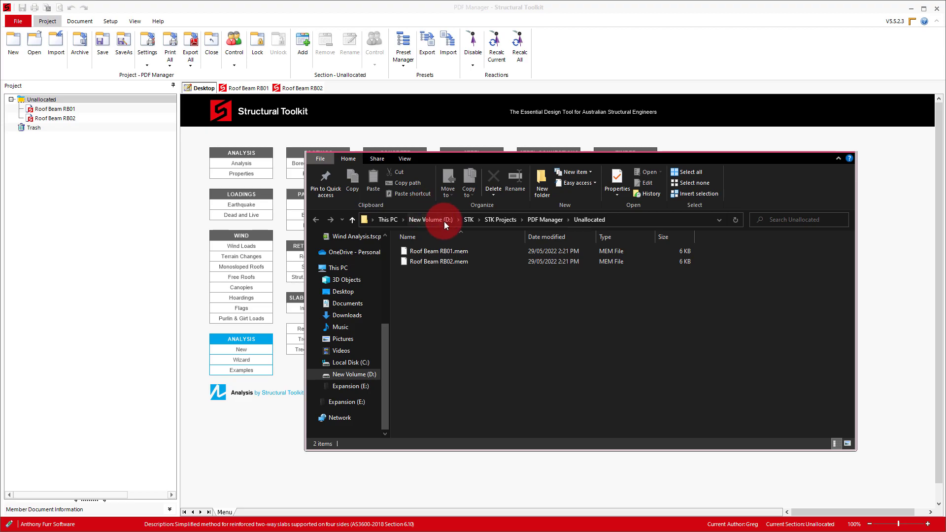
pyautogui.click(537, 220)
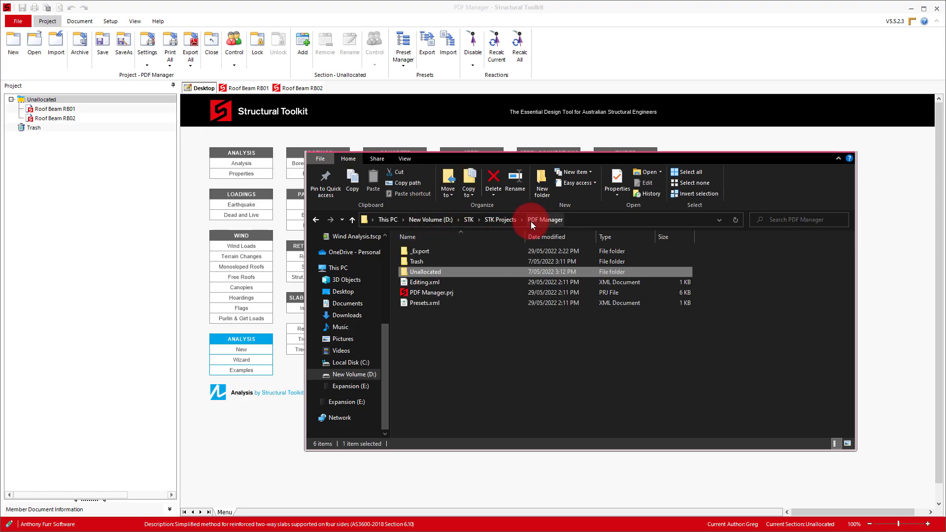
pyautogui.doubleClick(424, 250)
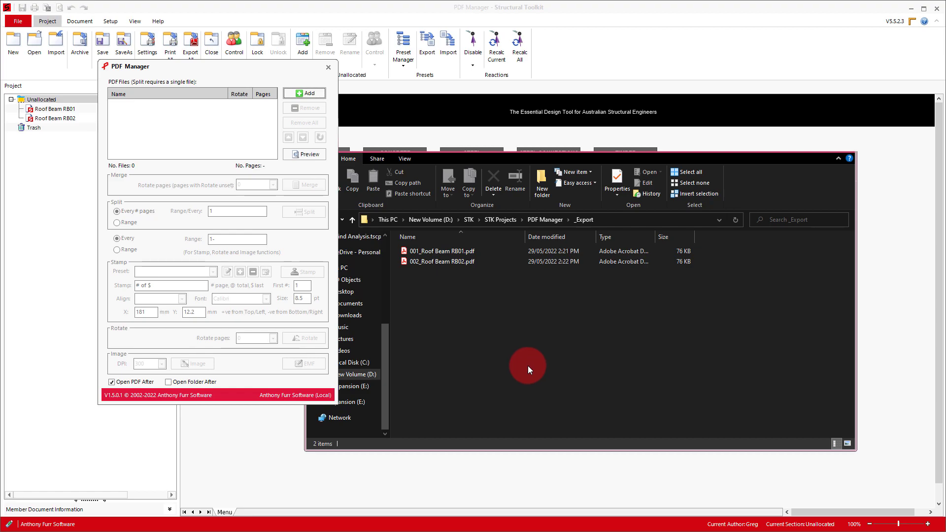
# - Add 001_Roof Beam RB01.pdf and 002_Roof Beam RB02.pdf from the _Export folder to the PDF Manager file list
pyautogui.click(448, 252)
pyautogui.keyDown('shift'); pyautogui.click(430, 262); pyautogui.keyUp('shift')
pyautogui.moveTo(430, 263); pyautogui.dragTo(188, 138)
pyautogui.click(327, 83)
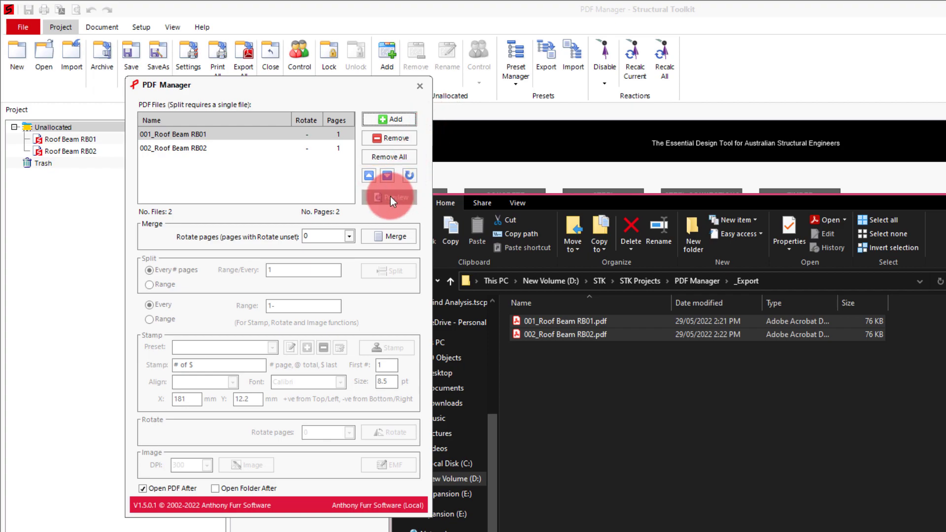
# - Shift 001_Roof Beam RB01 down and back up the file order, and set its rotation to CCW 90
pyautogui.click(392, 177)
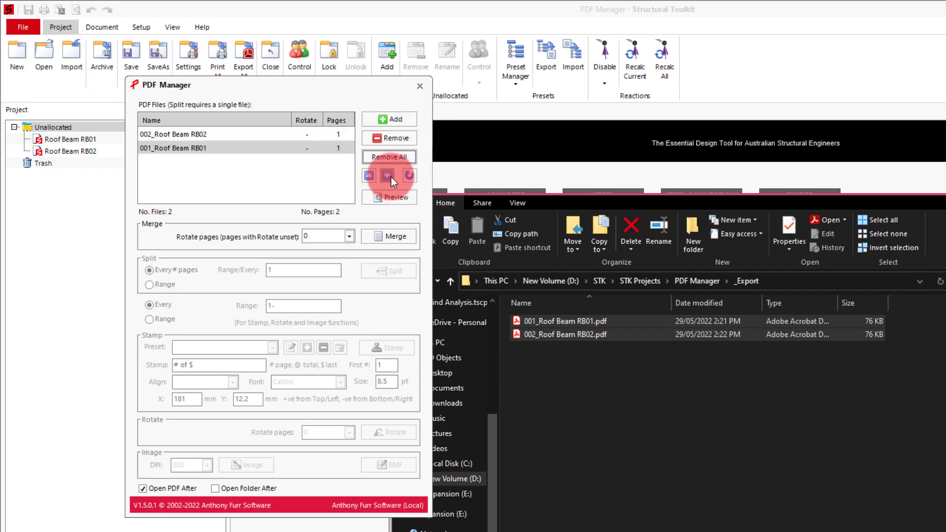
pyautogui.click(370, 174)
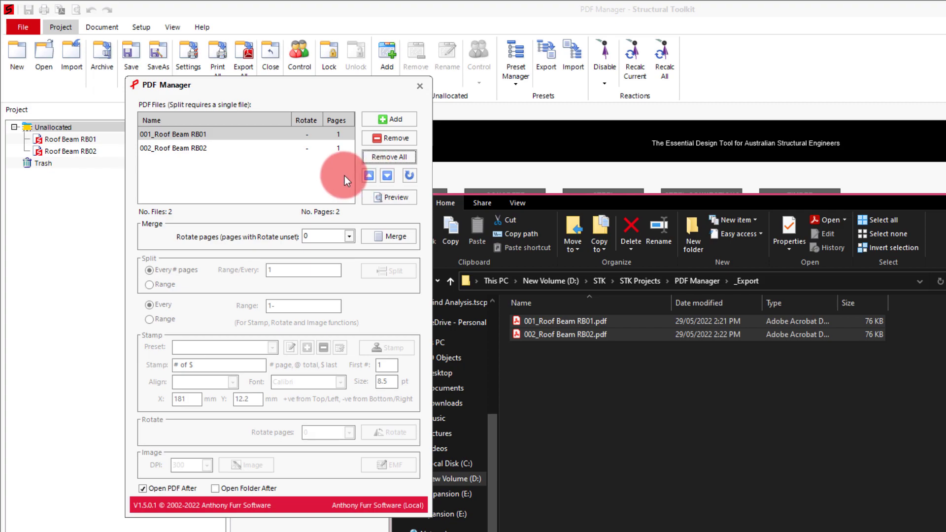
pyautogui.click(413, 176)
pyautogui.click(411, 176)
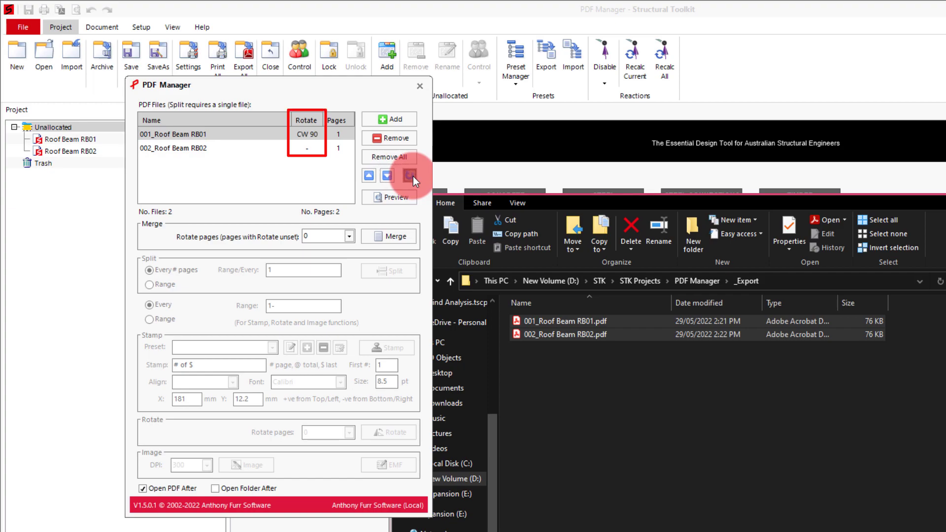
pyautogui.click(411, 175)
pyautogui.click(411, 176)
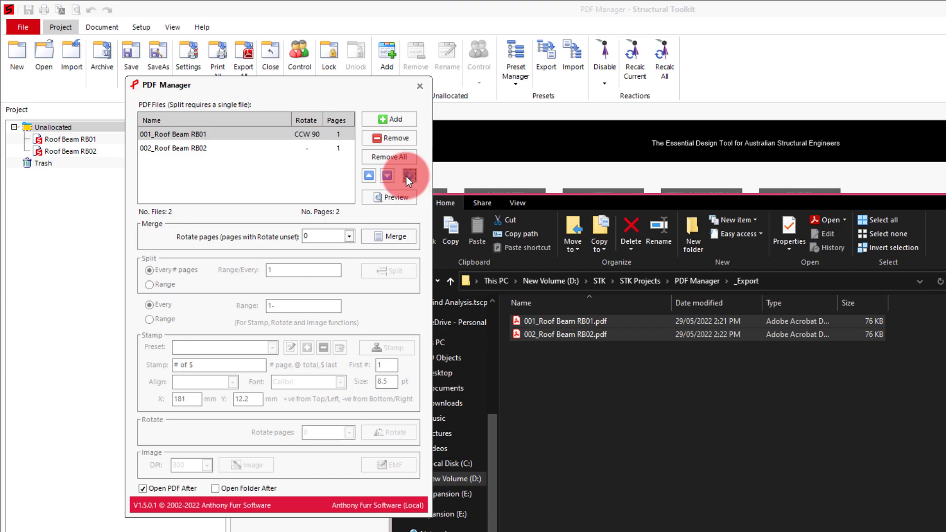
# - Preview both listed PDFs and check the page rotation options available for merging
pyautogui.click(393, 202)
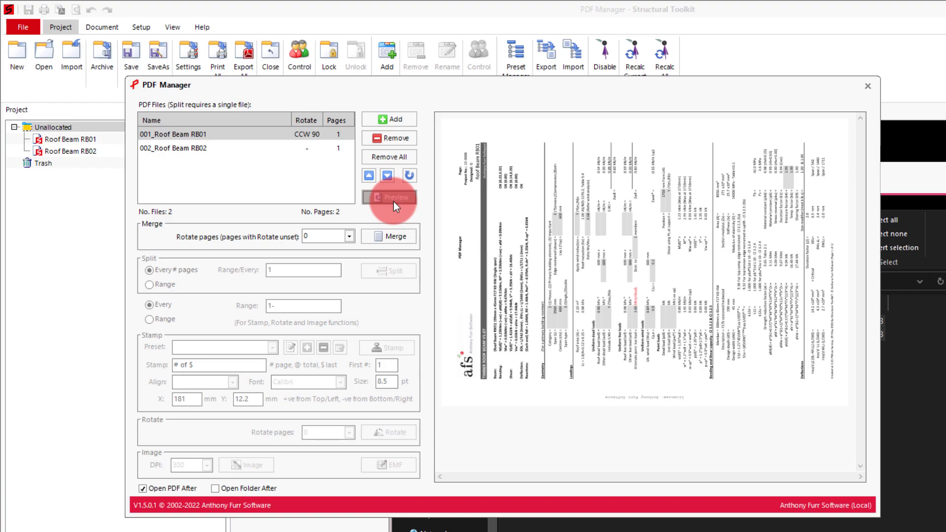
pyautogui.click(187, 150)
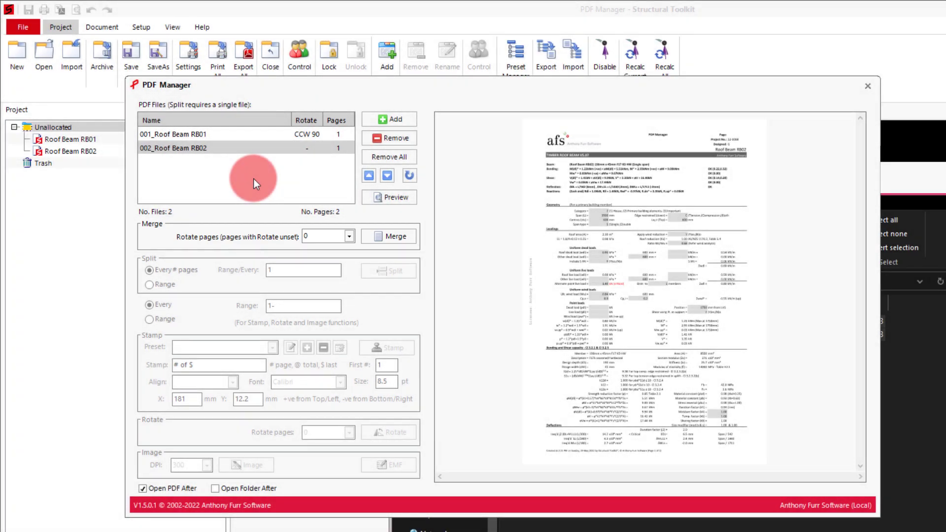
pyautogui.click(348, 235)
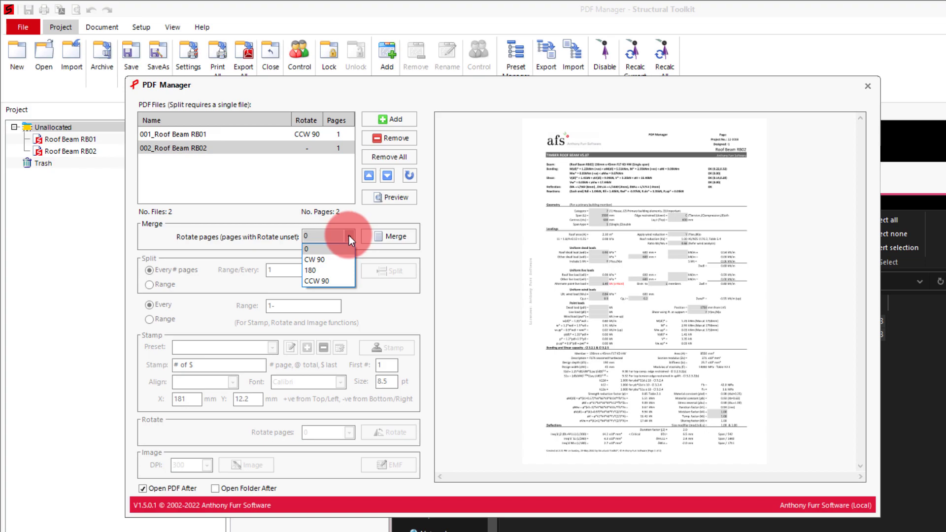
pyautogui.click(350, 232)
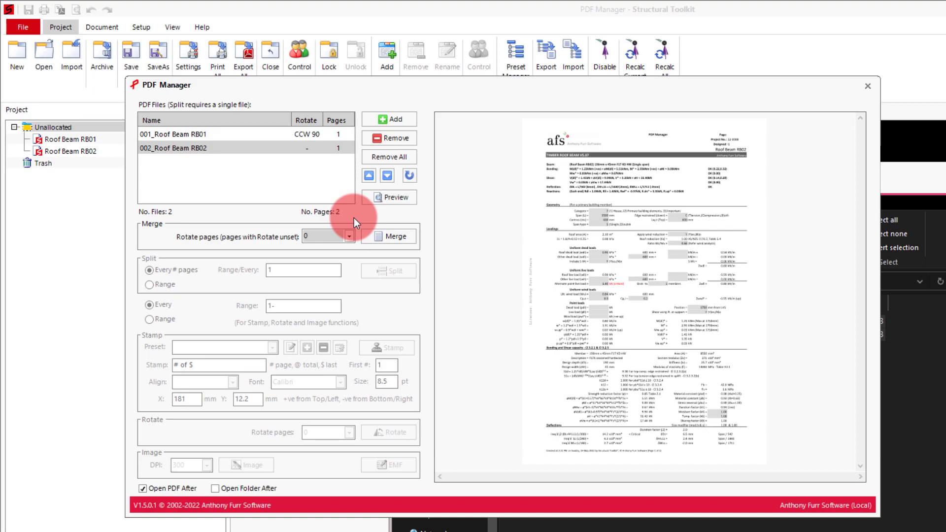
# - Clear the rotation of 001_Roof Beam RB01 and merge both files into 001_Roof Beam RB01_Merge.pdf in the _Export folder
pyautogui.click(327, 138)
pyautogui.click(410, 177)
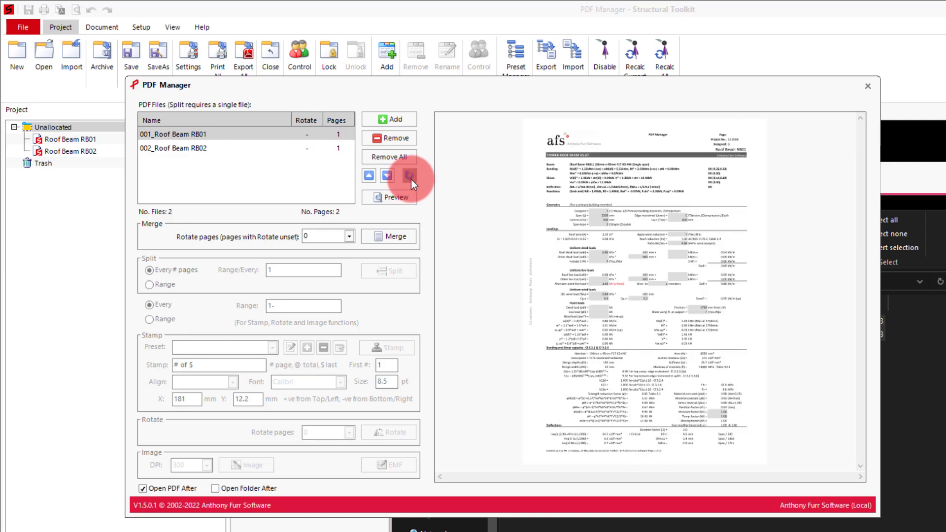
pyautogui.click(400, 232)
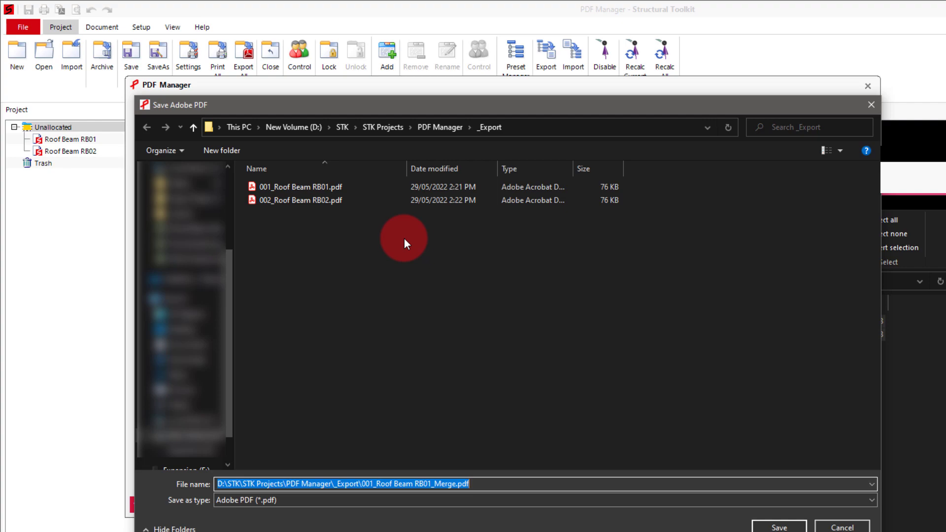
pyautogui.click(777, 527)
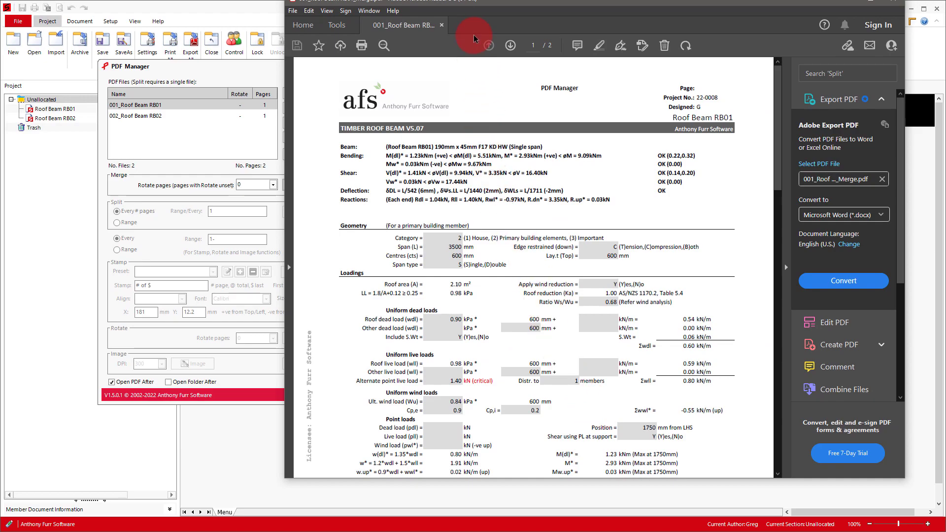
# - Examine the merged PDF in Adobe Acrobat Reader through to its second page and collapse the tools pane
pyautogui.moveTo(475, 4); pyautogui.dragTo(471, 28)
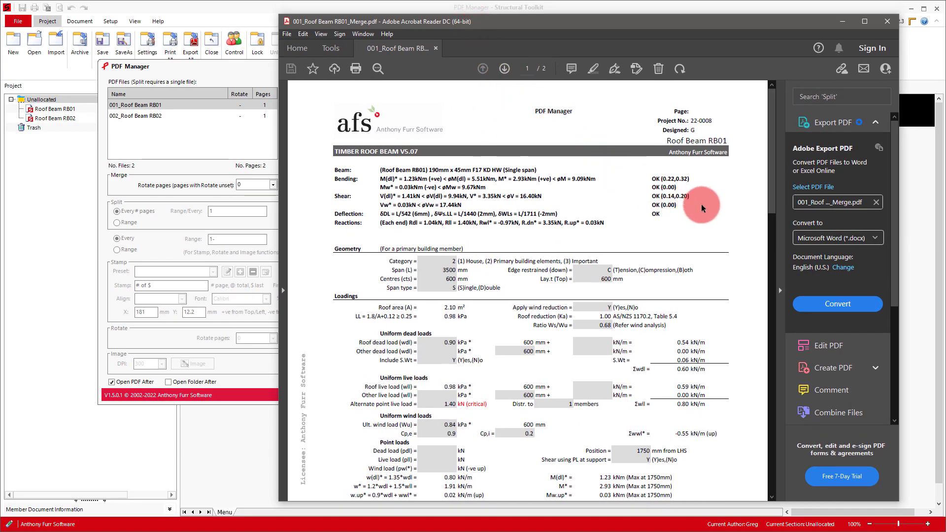
pyautogui.moveTo(770, 183); pyautogui.dragTo(787, 385)
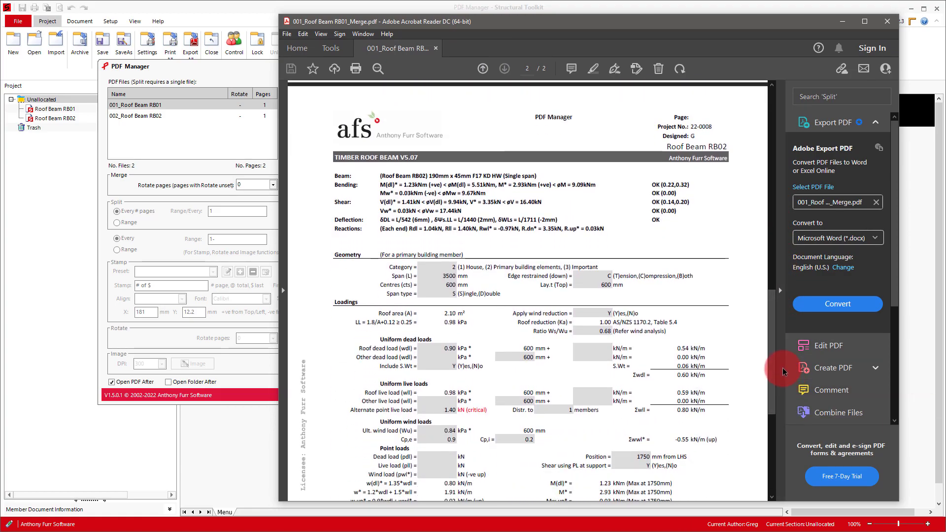
pyautogui.click(778, 303)
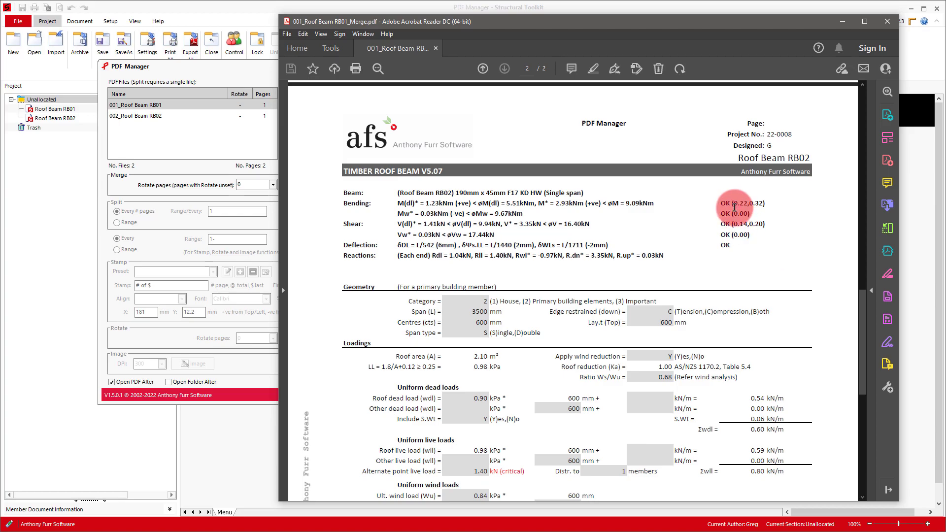
# - Return to PDF Manager, remove all listed files and add 001_Roof Beam RB01_Merge.pdf from the _Export folder
pyautogui.click(235, 74)
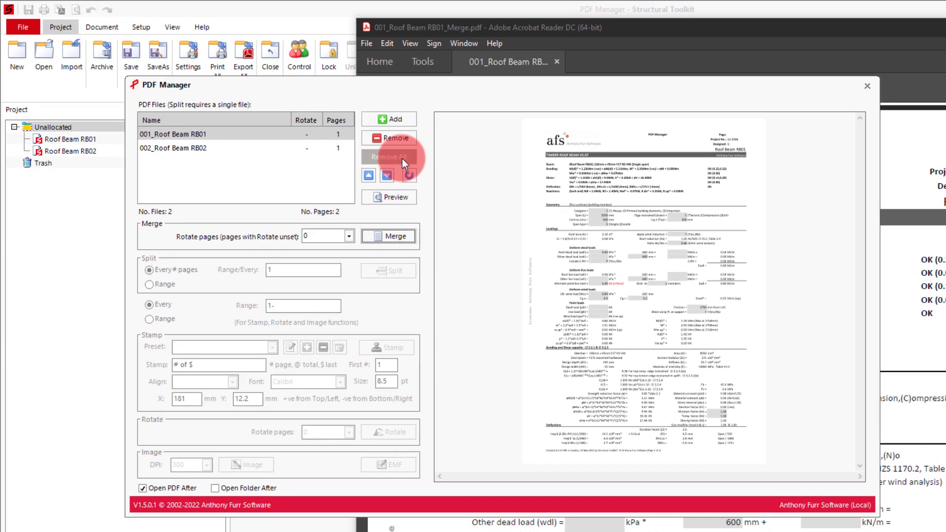
pyautogui.click(402, 159)
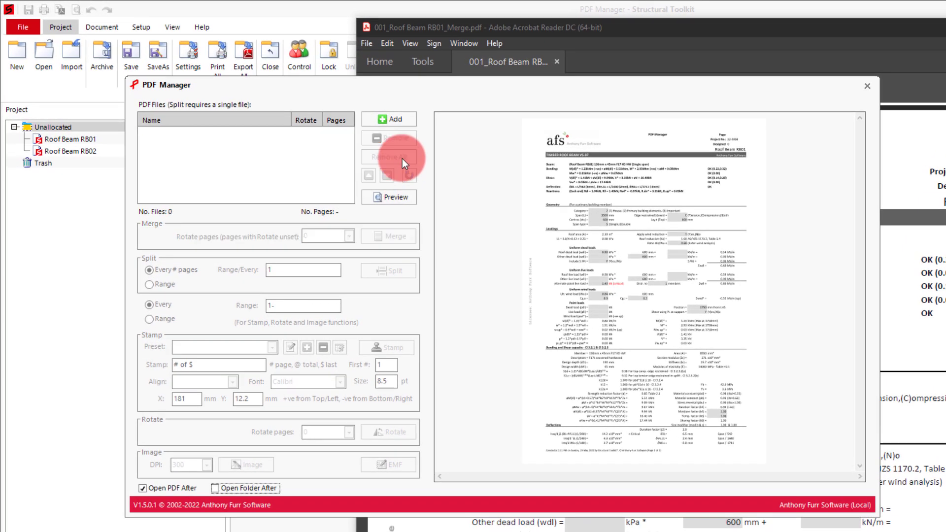
pyautogui.hotkey('alt', 'Tab')
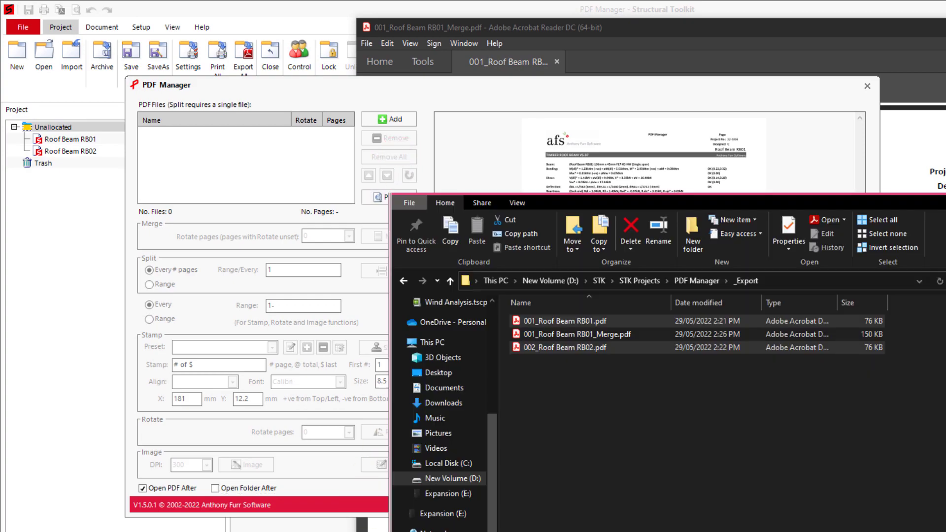
pyautogui.click(575, 390)
pyautogui.moveTo(587, 339); pyautogui.dragTo(256, 170)
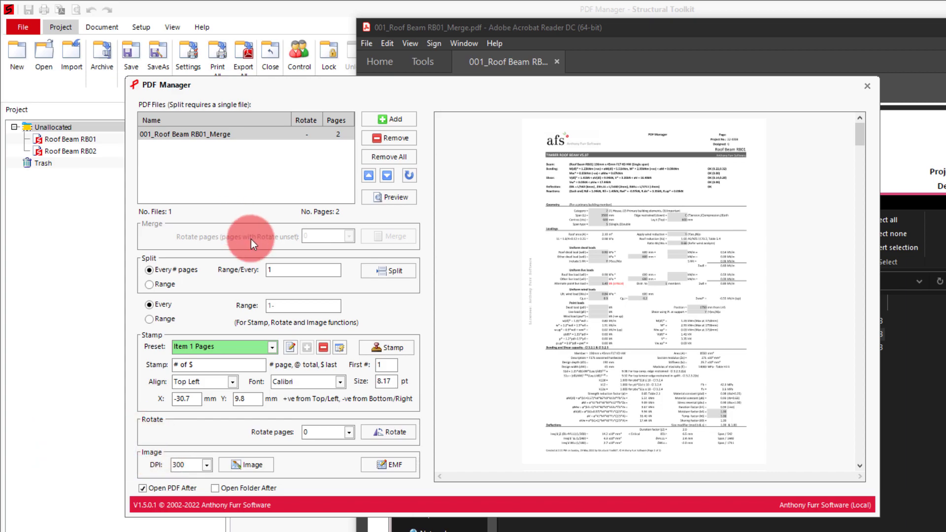
# - Stamp page numbers on the merged PDF with the Item 1 Pages preset, saving as 001_Roof Beam RB01_Merge_Stamped.pdf, and return to PDF Manager
pyautogui.click(387, 350)
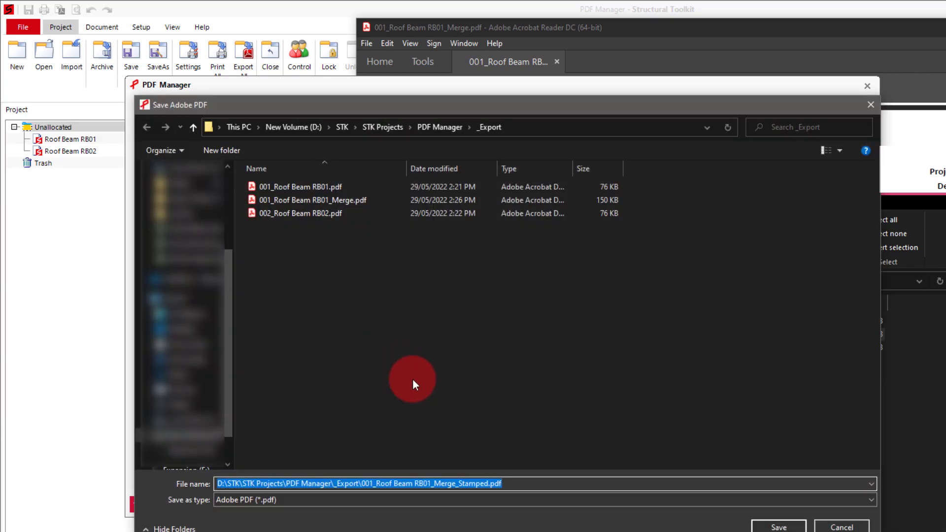
pyautogui.click(778, 526)
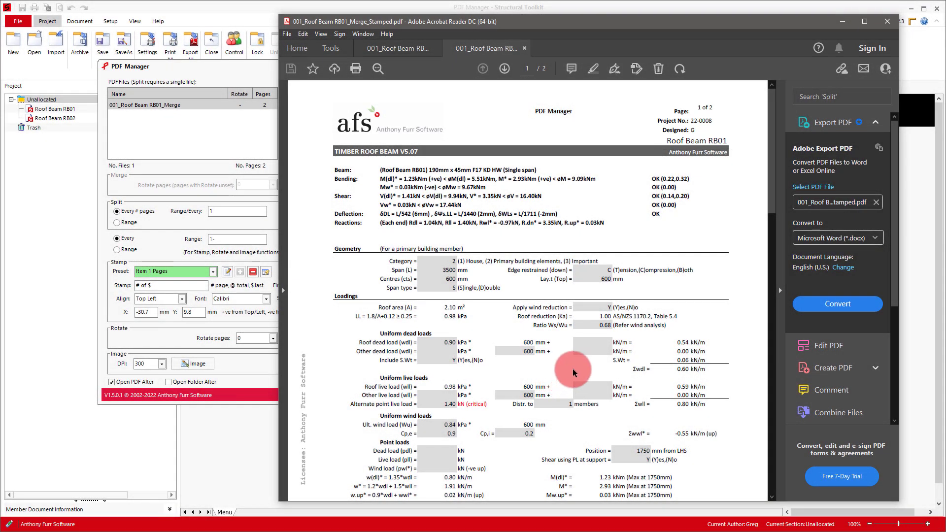
pyautogui.click(196, 166)
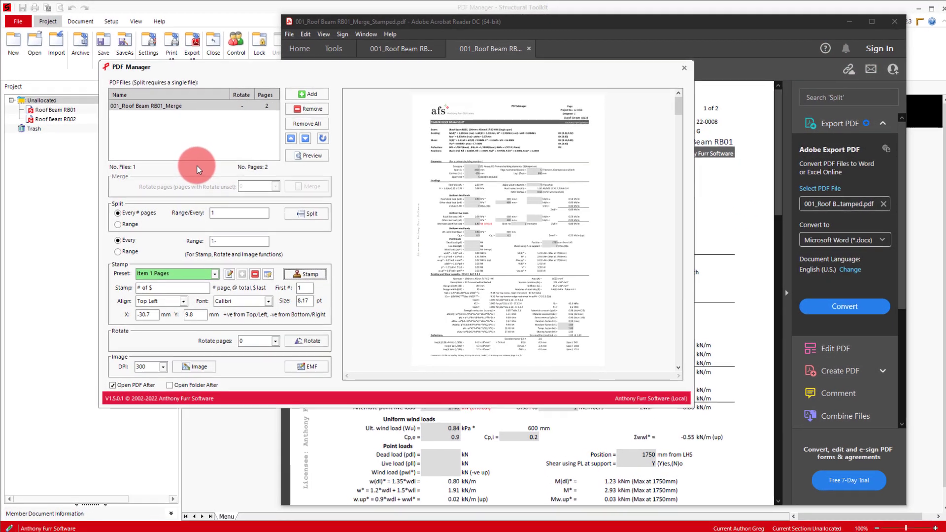